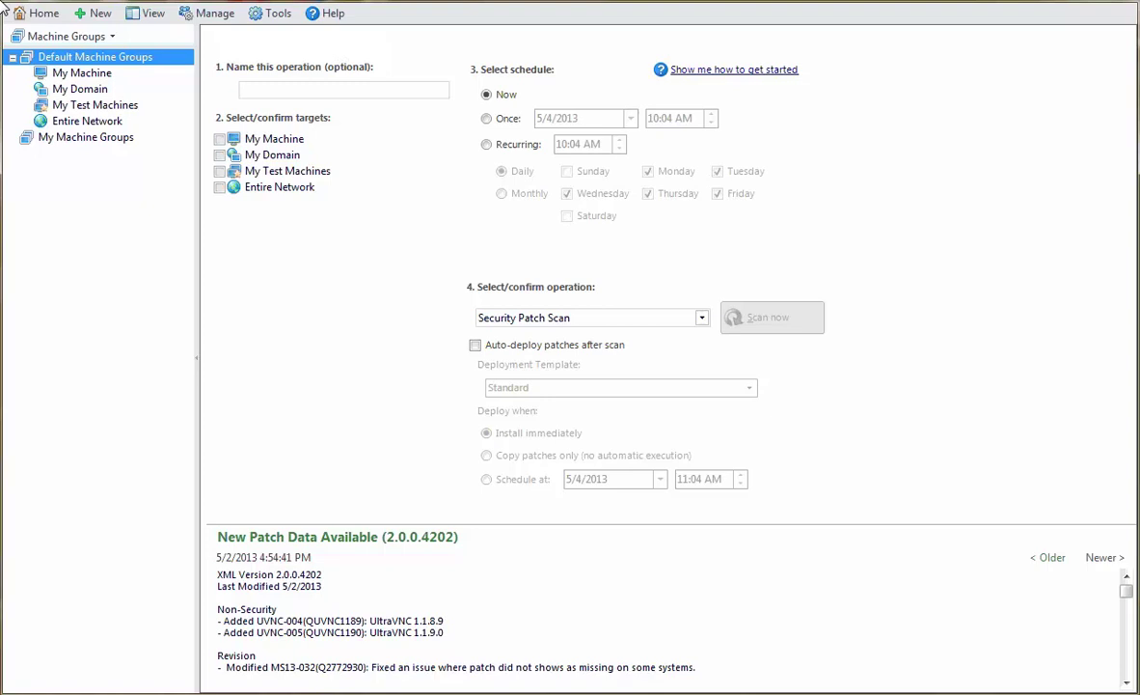
# Add the ESXi hypervisor 10.114.245.29 to the virtual inventory using the Hypervisor Creds credential.
pyautogui.click(104, 37)
pyautogui.click(77, 154)
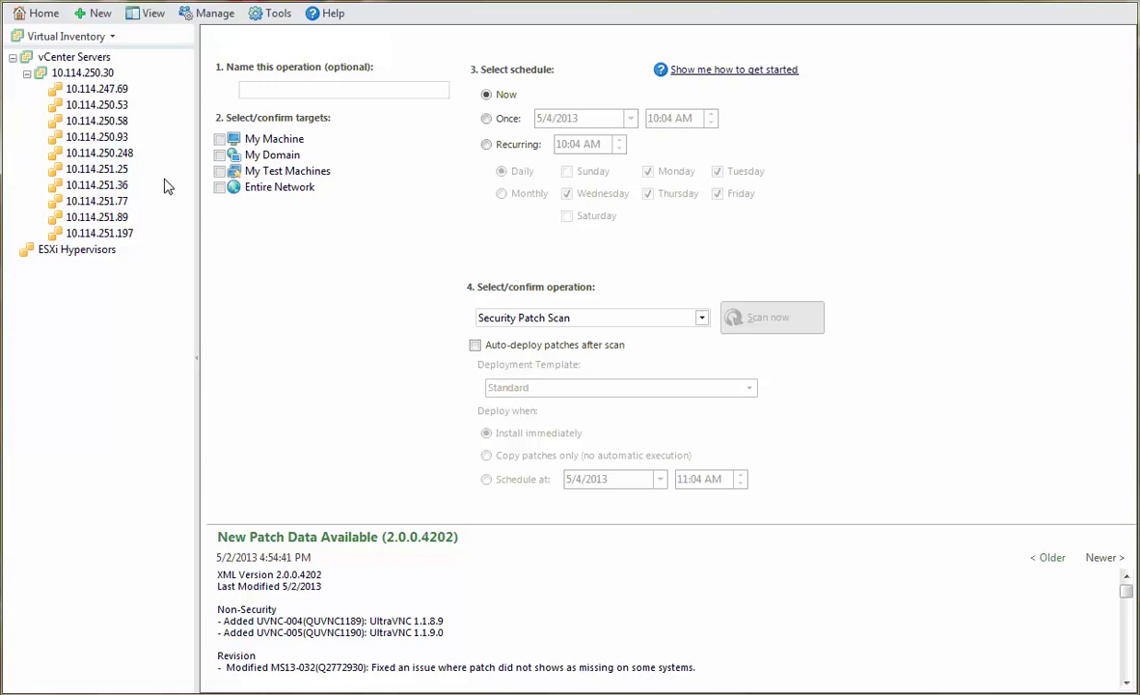
pyautogui.click(97, 16)
pyautogui.click(193, 253)
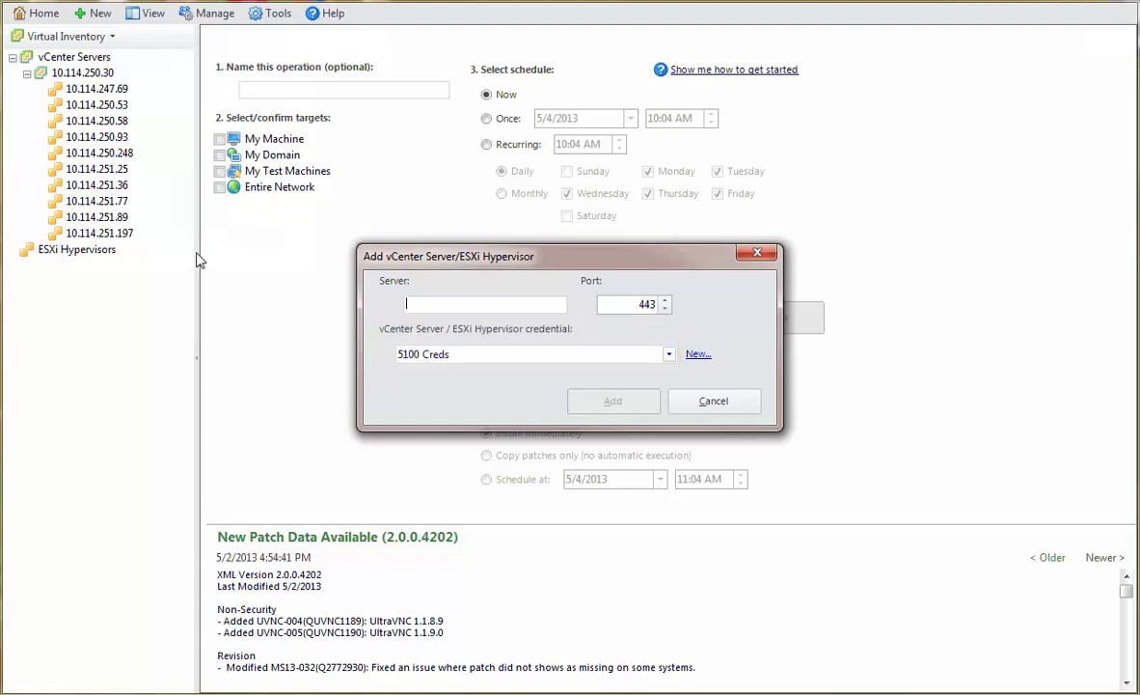
pyautogui.write('10.114.24')
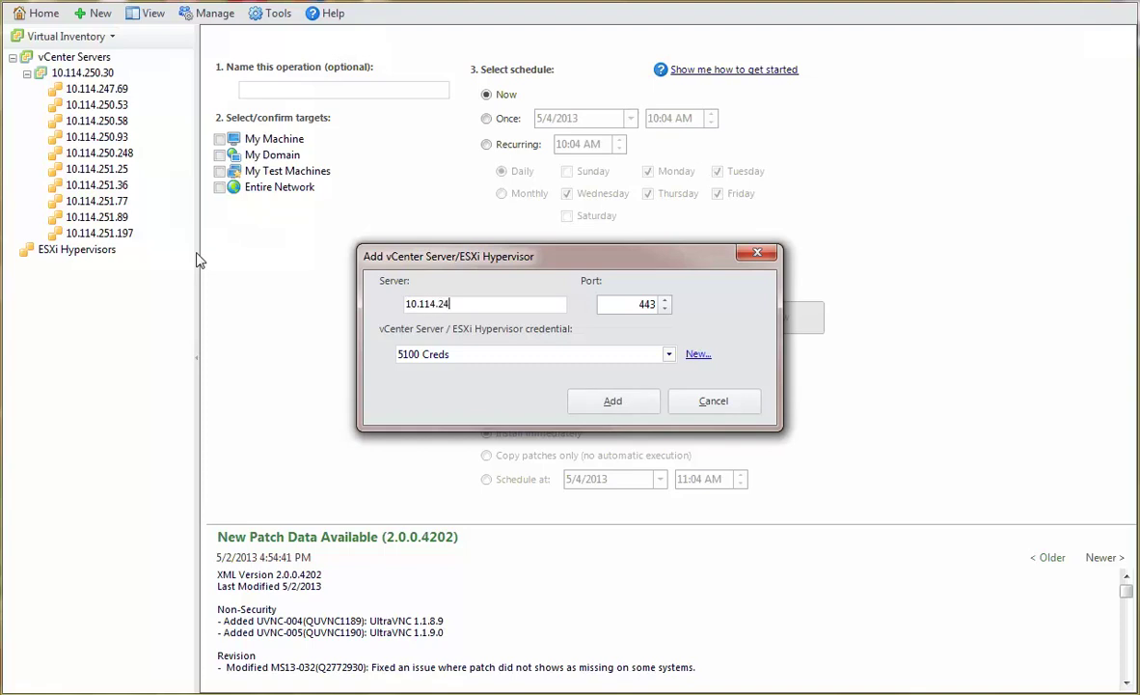
pyautogui.write('5.29')
pyautogui.click(668, 354)
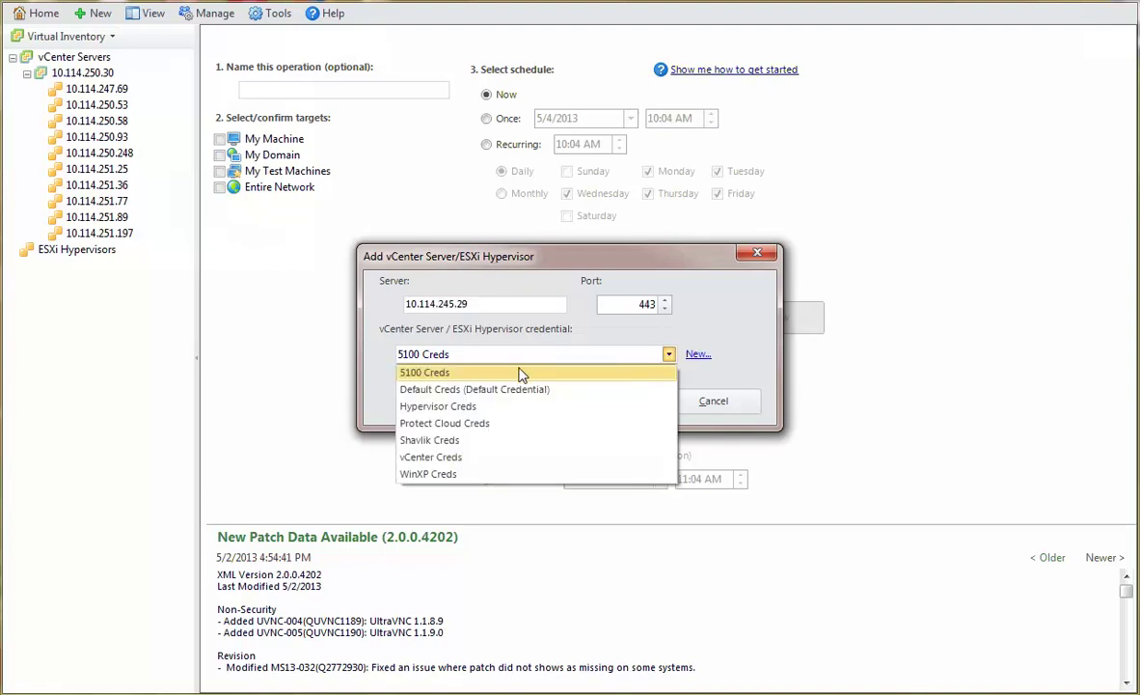
pyautogui.click(468, 407)
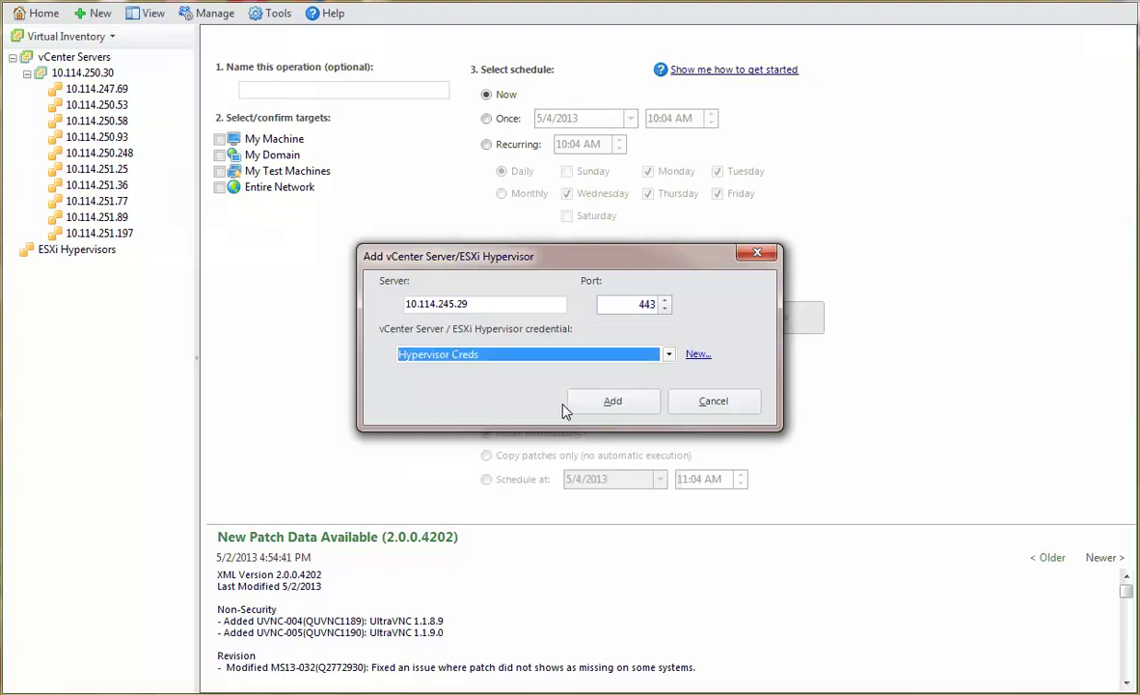
pyautogui.click(599, 406)
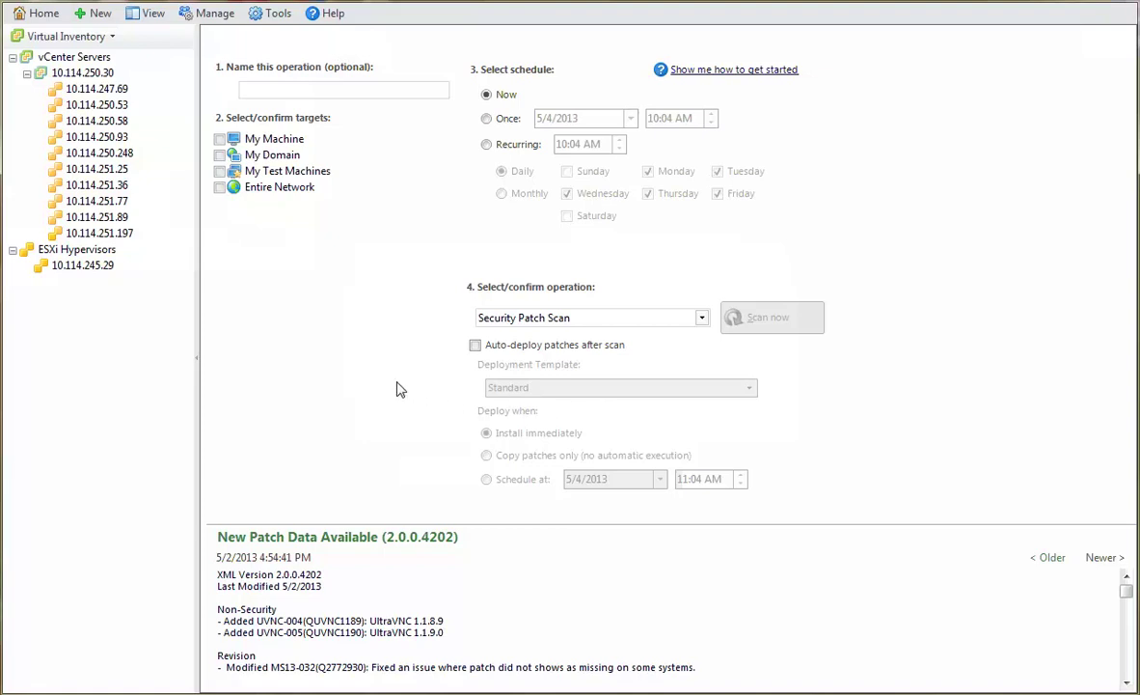
# Start a machine group named Sample group, examine its hosted virtual machine sources, and close it without saving.
pyautogui.click(93, 19)
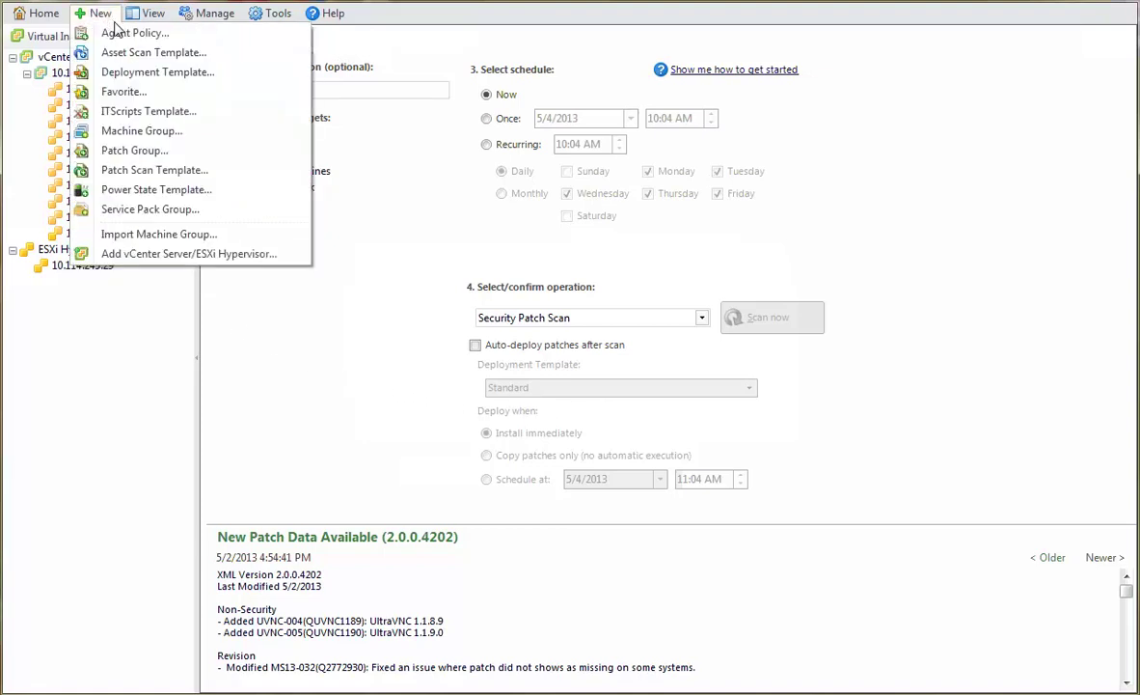
pyautogui.click(128, 124)
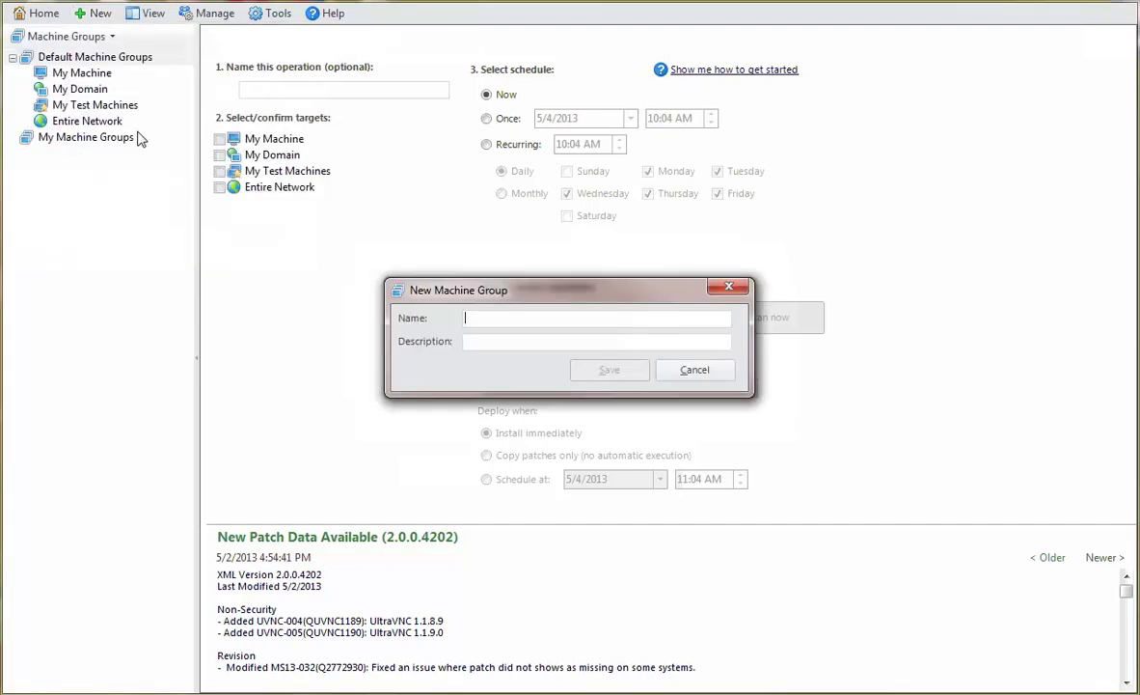
pyautogui.write('Sample group')
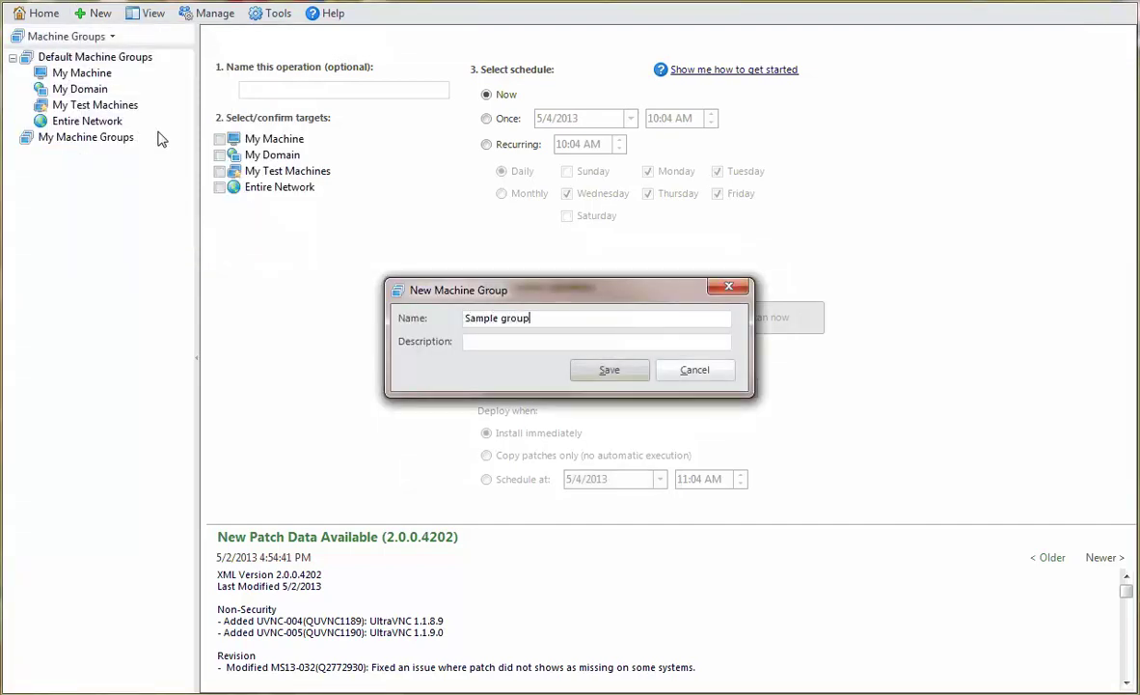
pyautogui.click(619, 370)
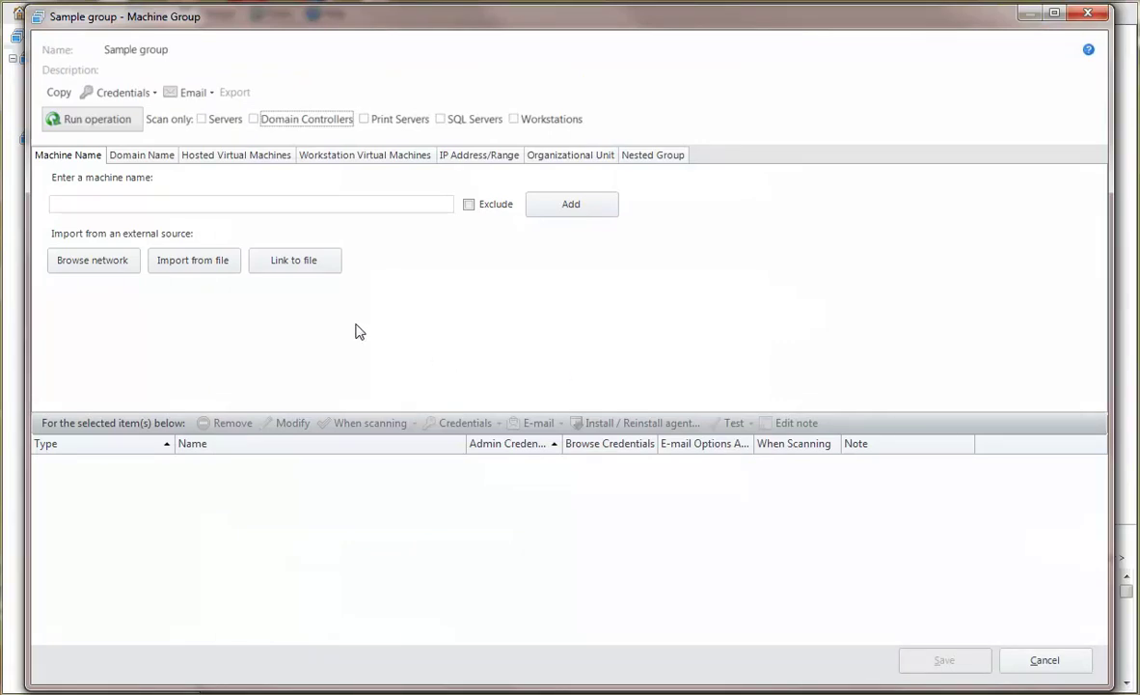
pyautogui.click(238, 156)
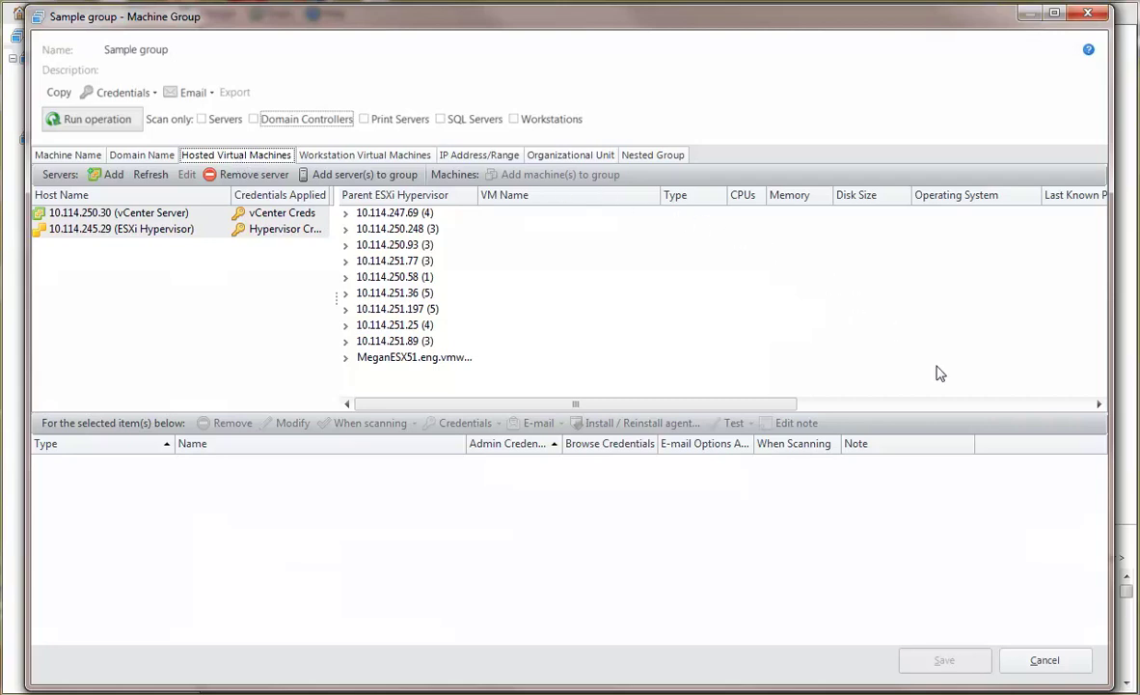
pyautogui.click(1041, 660)
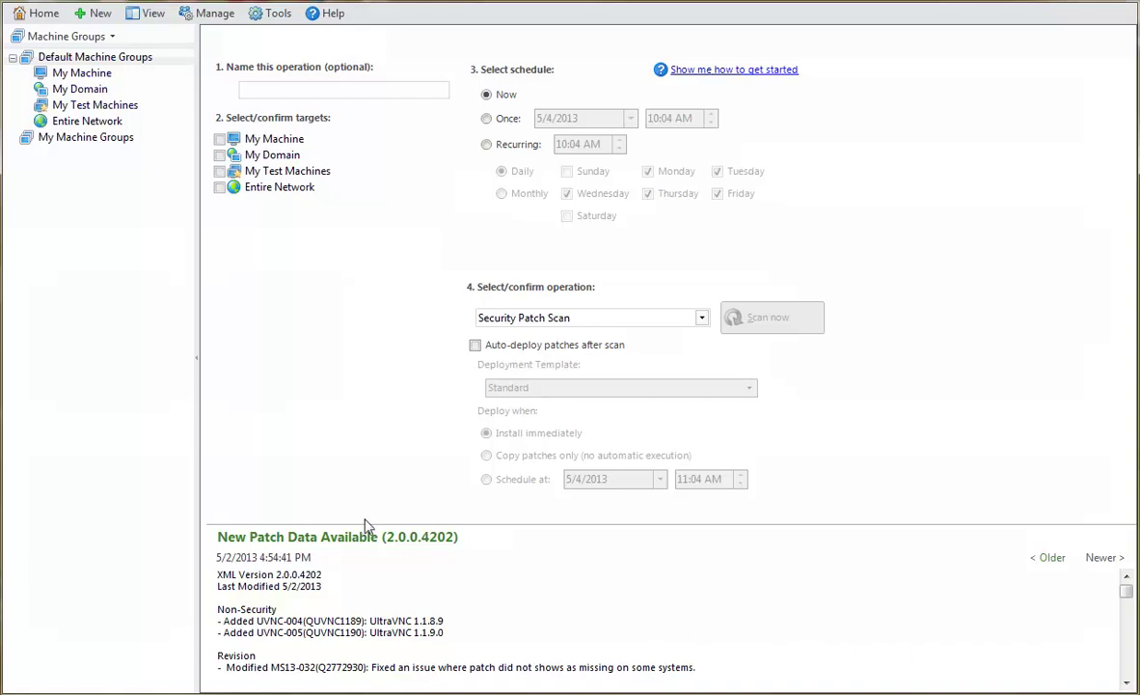
# Examine vCenter server 10.114.250.30 in the virtual inventory, including the virtual machines hosted on hypervisor 10.114.250.248.
pyautogui.click(104, 35)
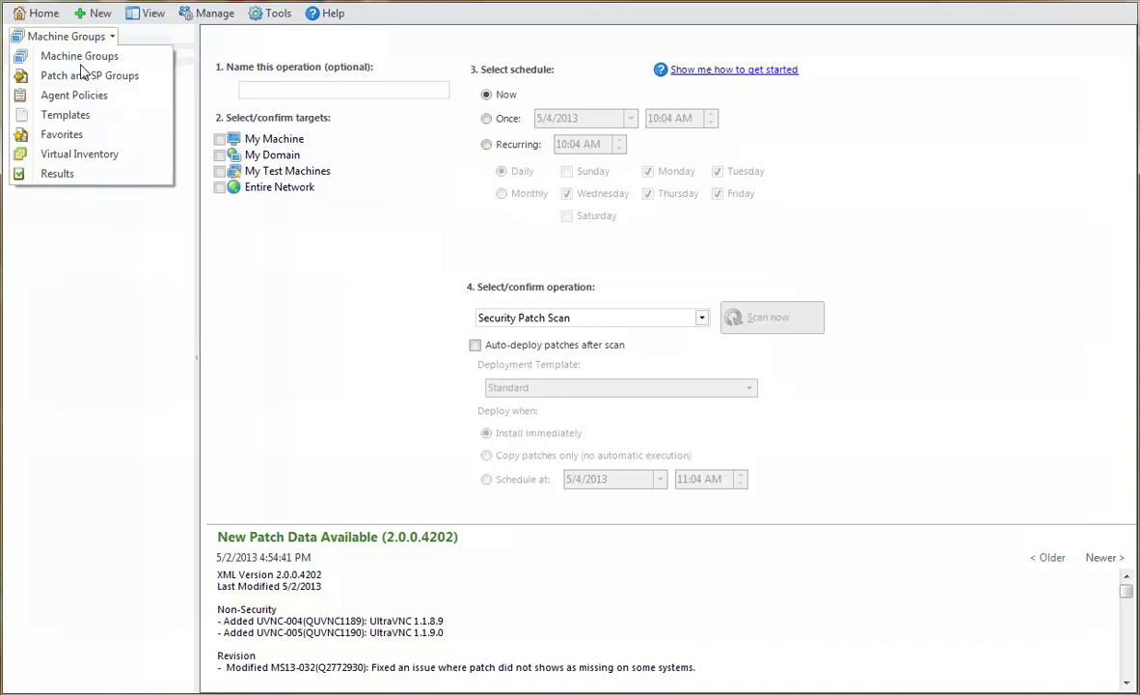
pyautogui.click(76, 152)
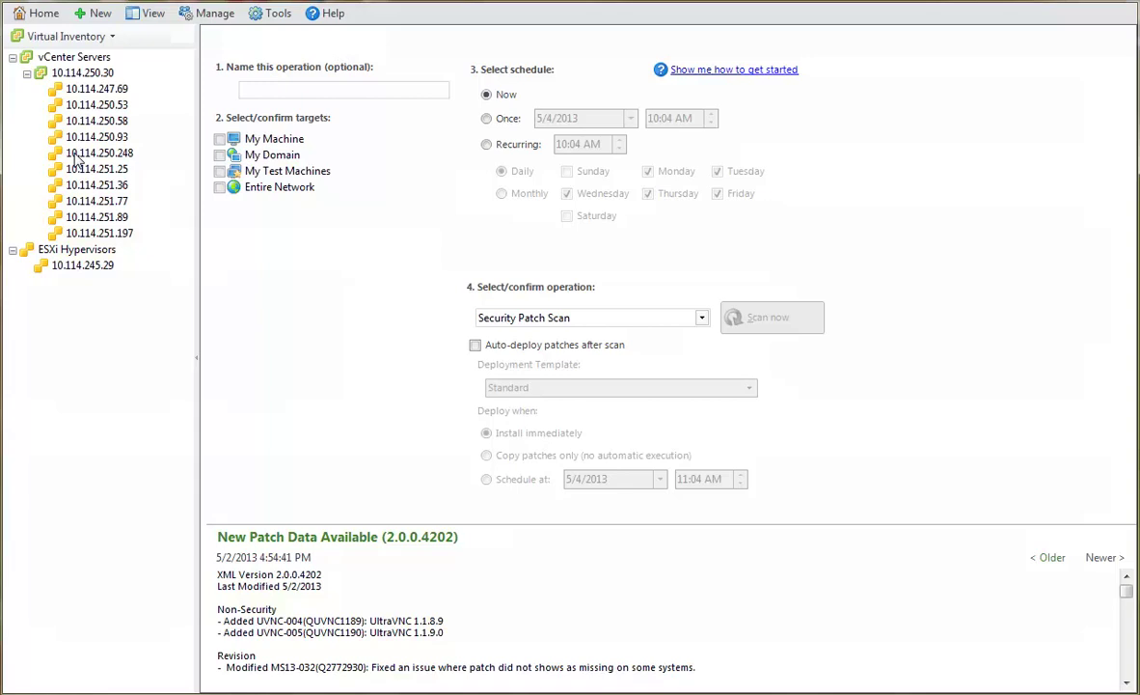
pyautogui.click(61, 74)
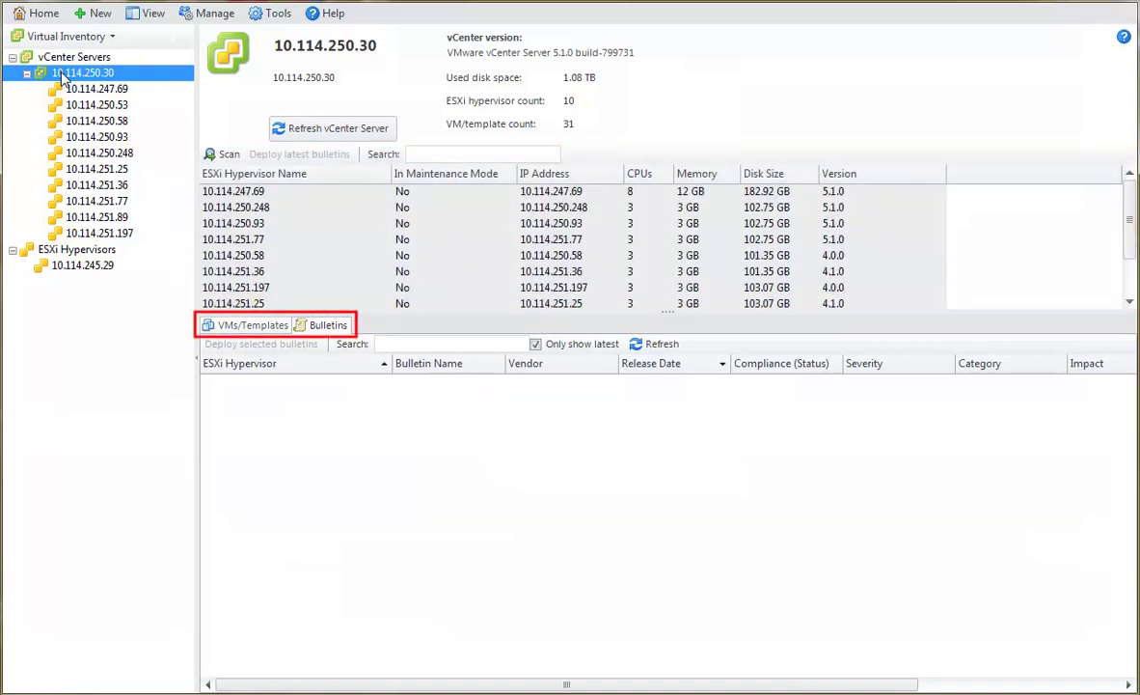
pyautogui.click(256, 328)
pyautogui.click(207, 398)
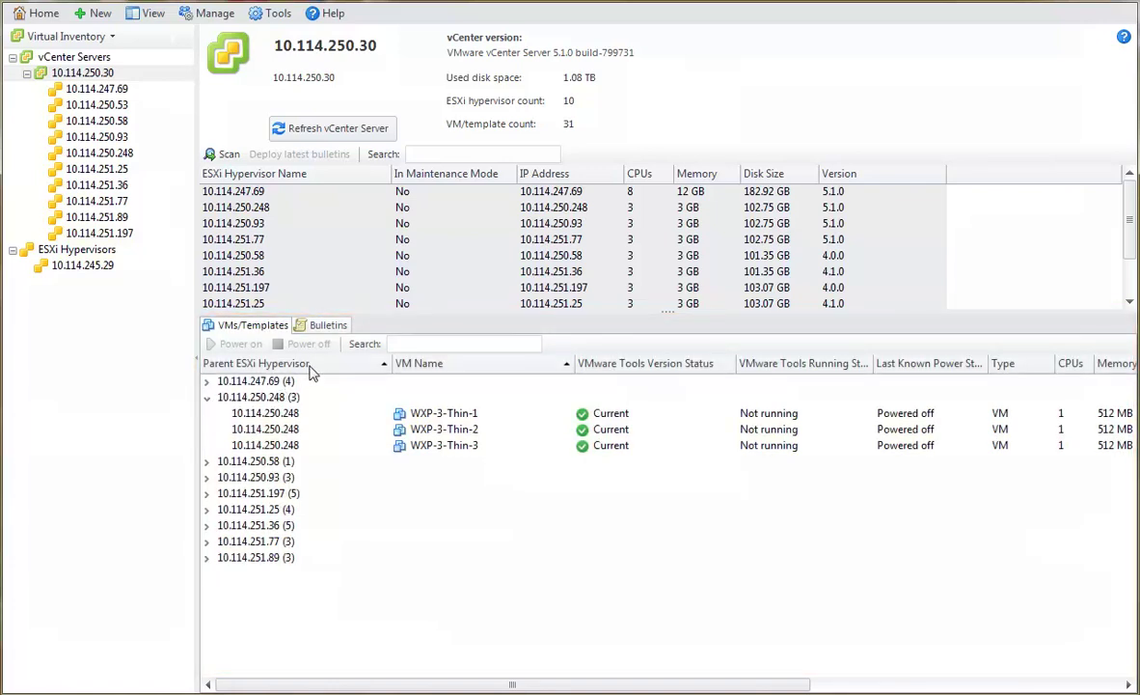
# Scan hypervisor 10.114.250.248 for bulletins, close the completed run, and refresh the vCenter server.
pyautogui.click(325, 328)
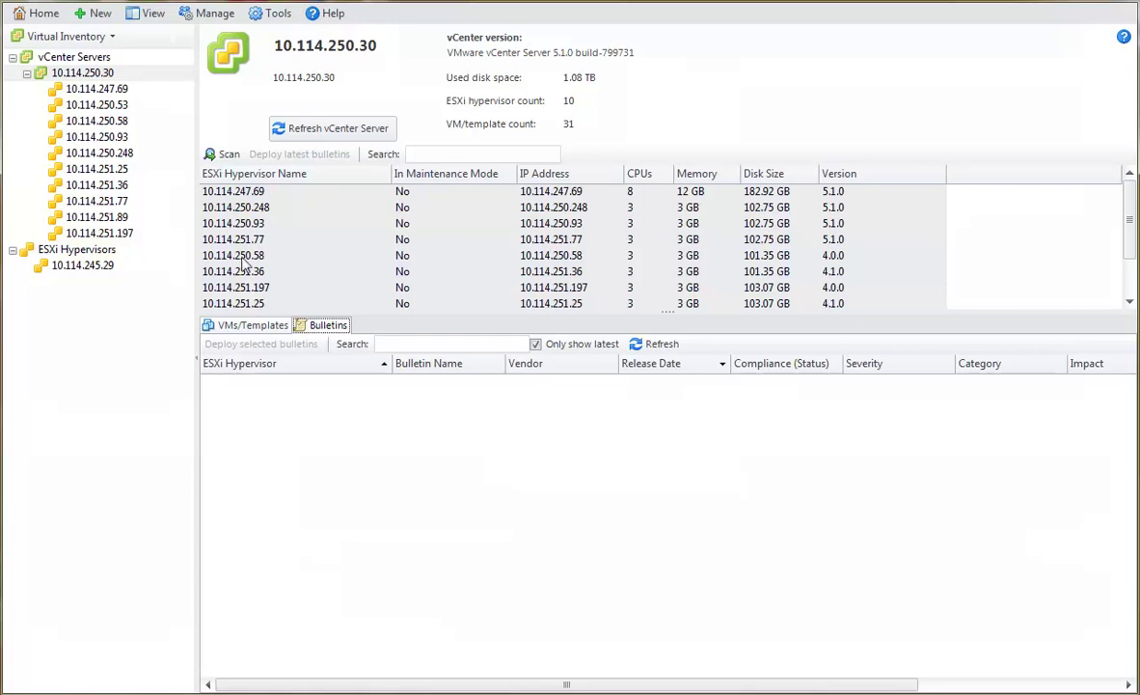
pyautogui.click(221, 153)
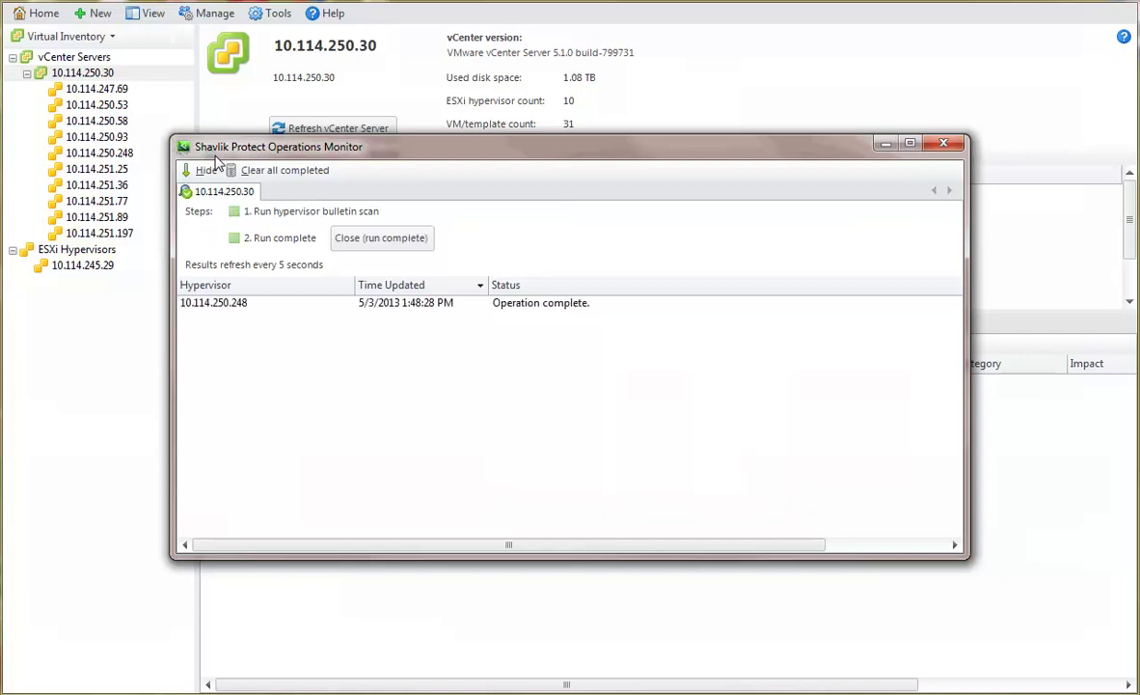
pyautogui.click(350, 237)
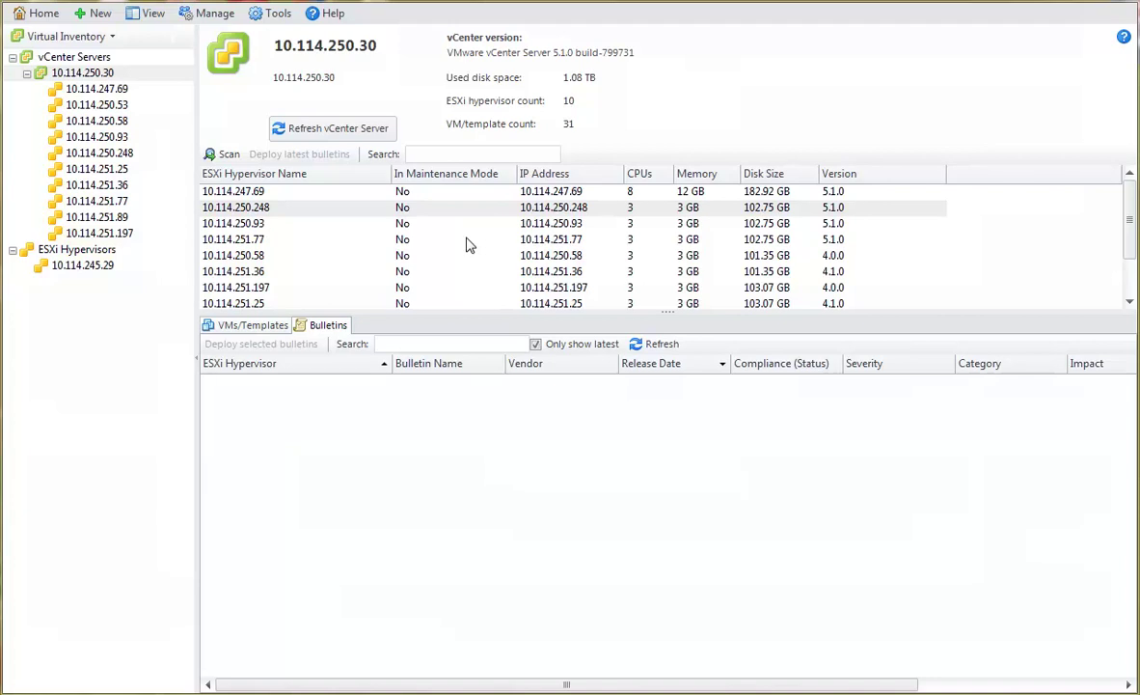
pyautogui.click(321, 134)
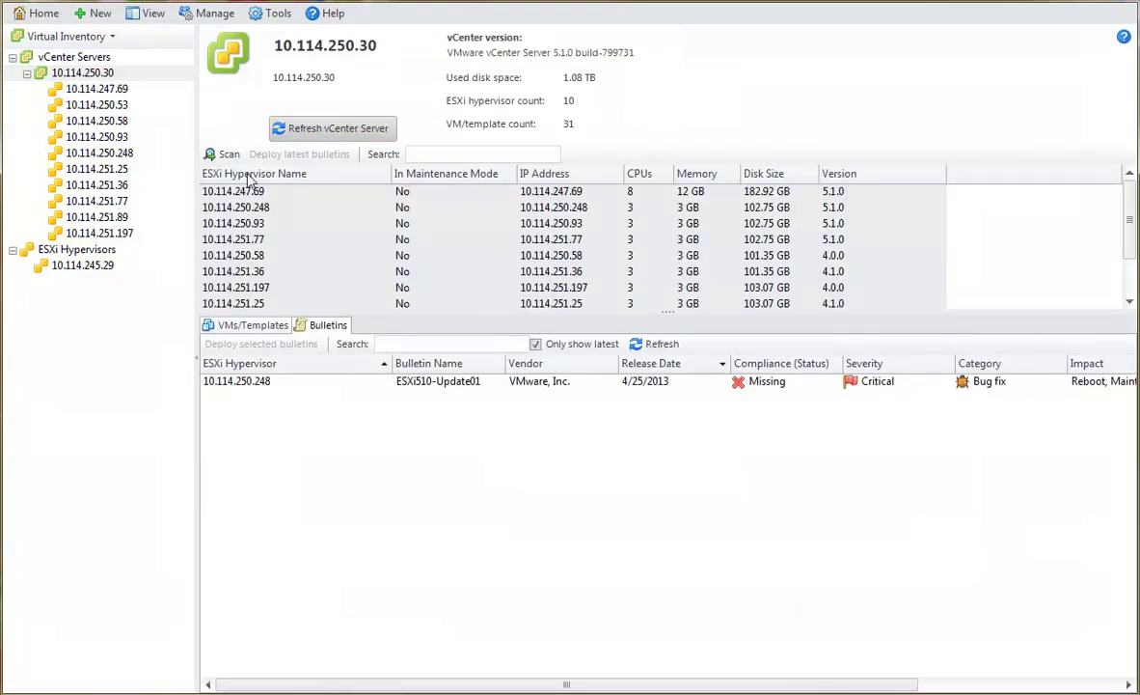
# Examine the full bulletin list for hypervisor 10.114.250.248 and restore the filter to only the latest bulletins.
pyautogui.click(246, 212)
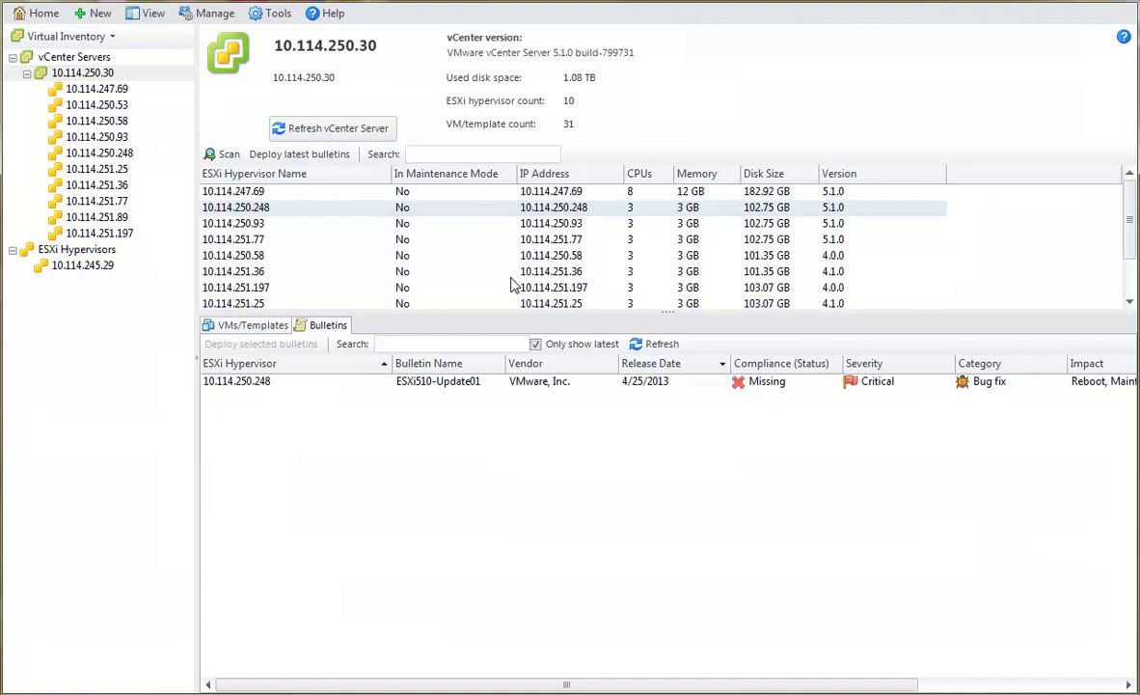
pyautogui.click(536, 345)
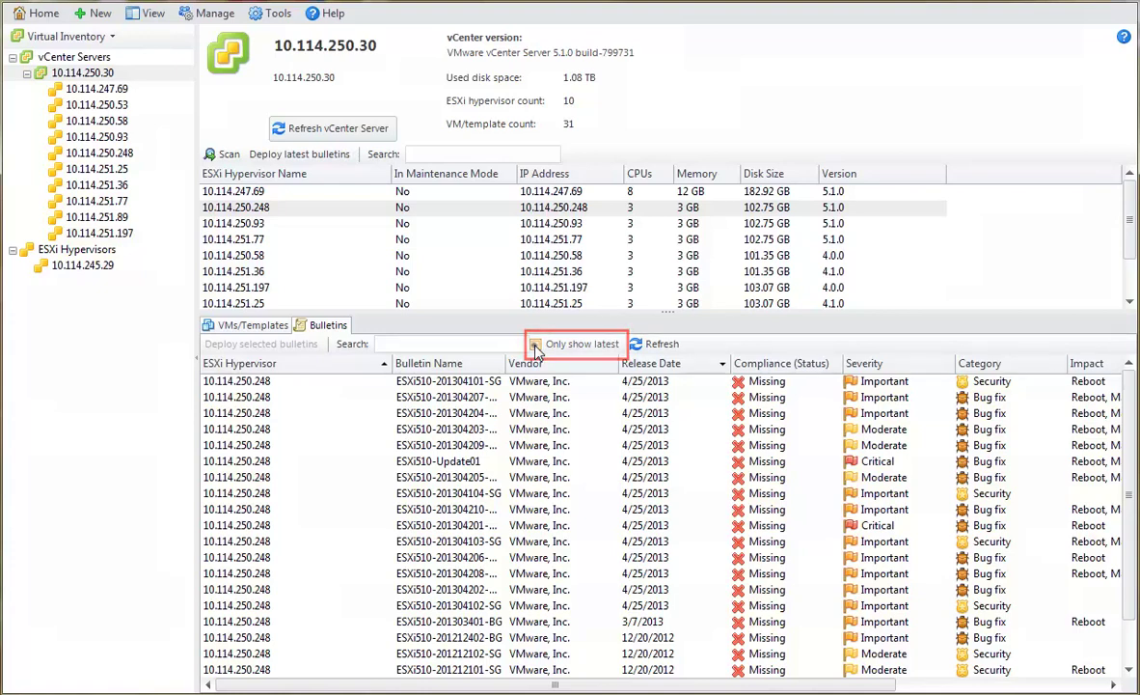
pyautogui.click(535, 344)
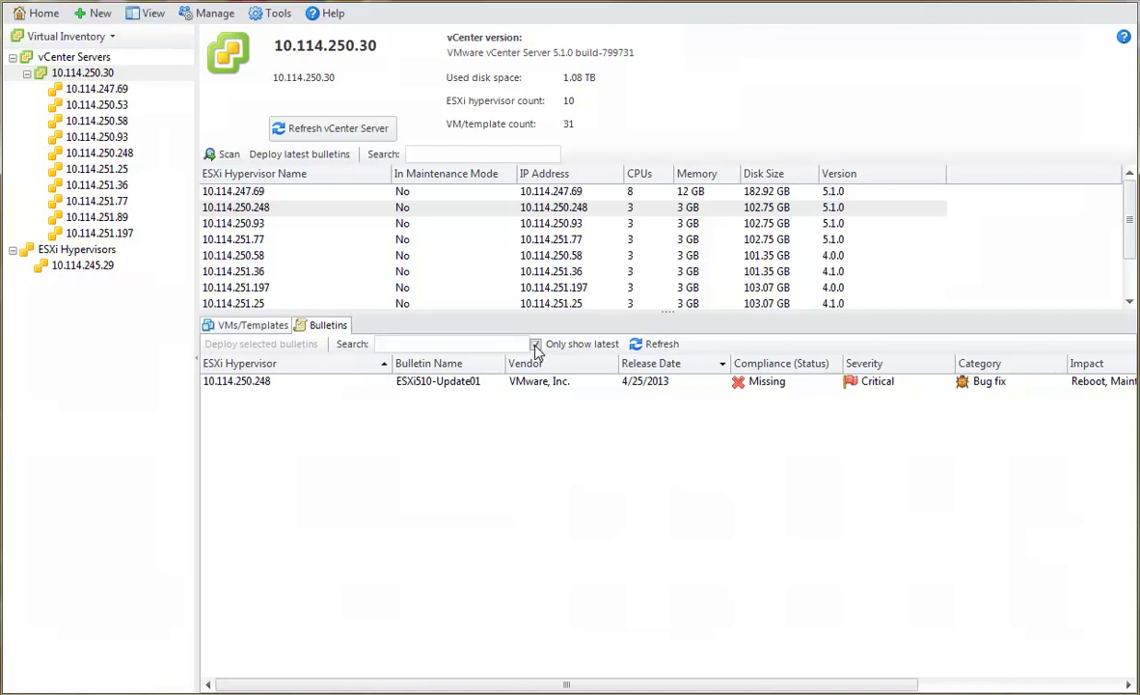
# Deploy the ESXi510-Update01 bulletin to hypervisor 10.114.250.248.
pyautogui.click(439, 383)
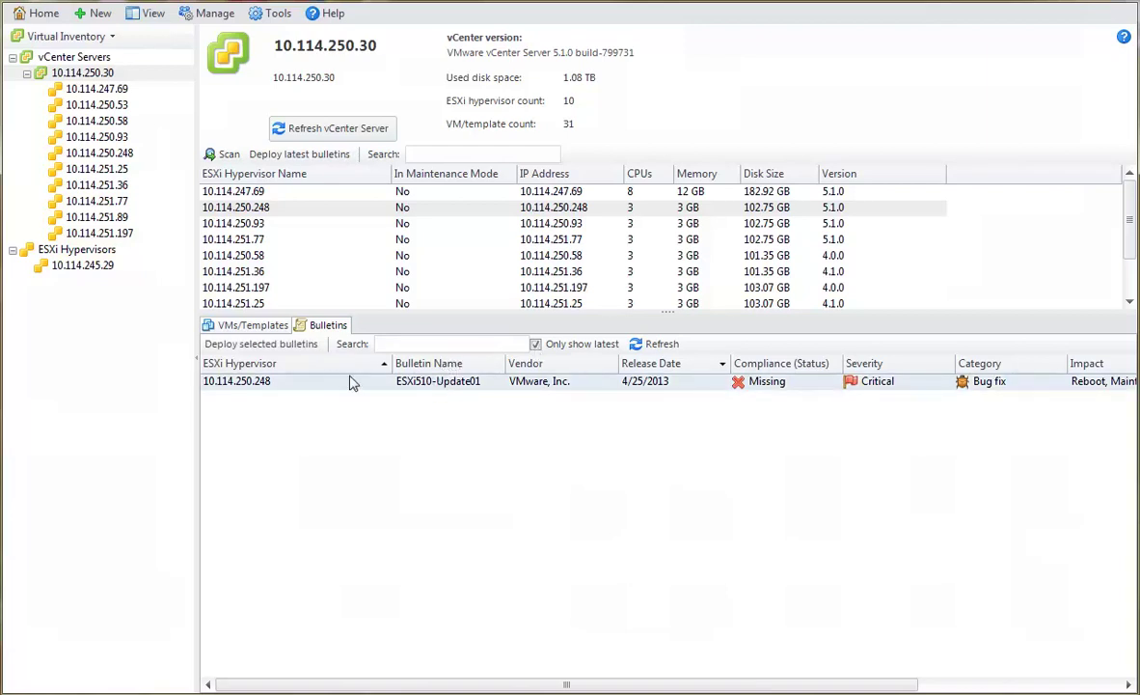
pyautogui.click(263, 343)
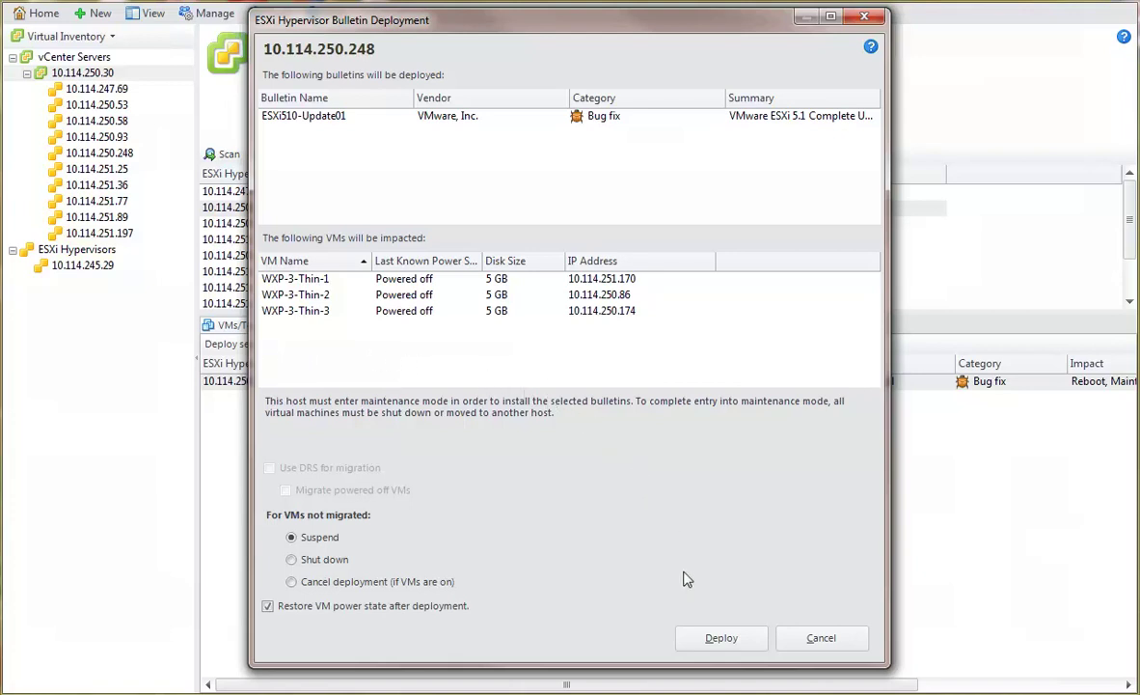
pyautogui.click(718, 637)
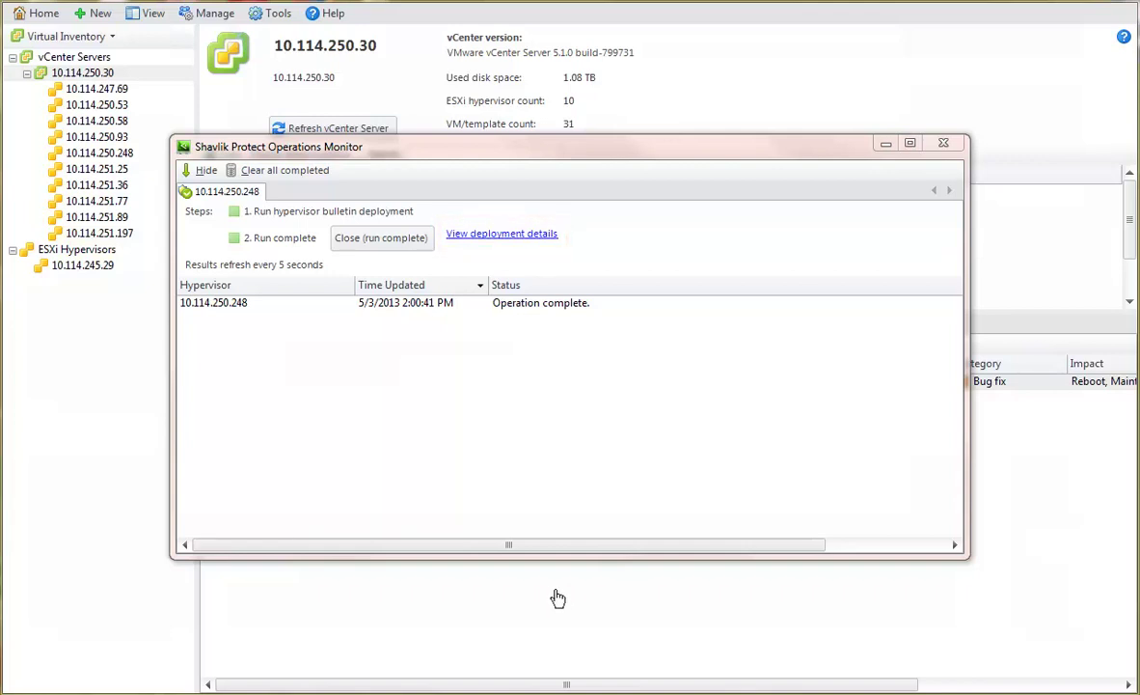
# Review the steps of the hypervisor bulletin deployment and check the latest bulletins still listed for 10.114.250.248.
pyautogui.click(476, 237)
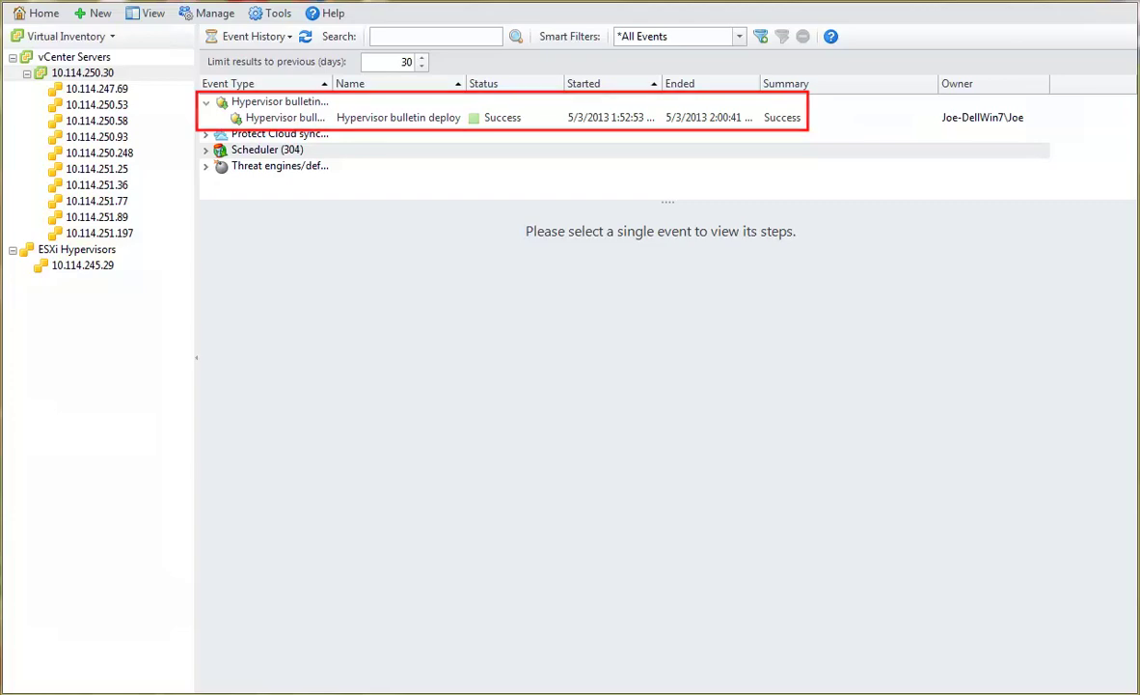
pyautogui.click(340, 117)
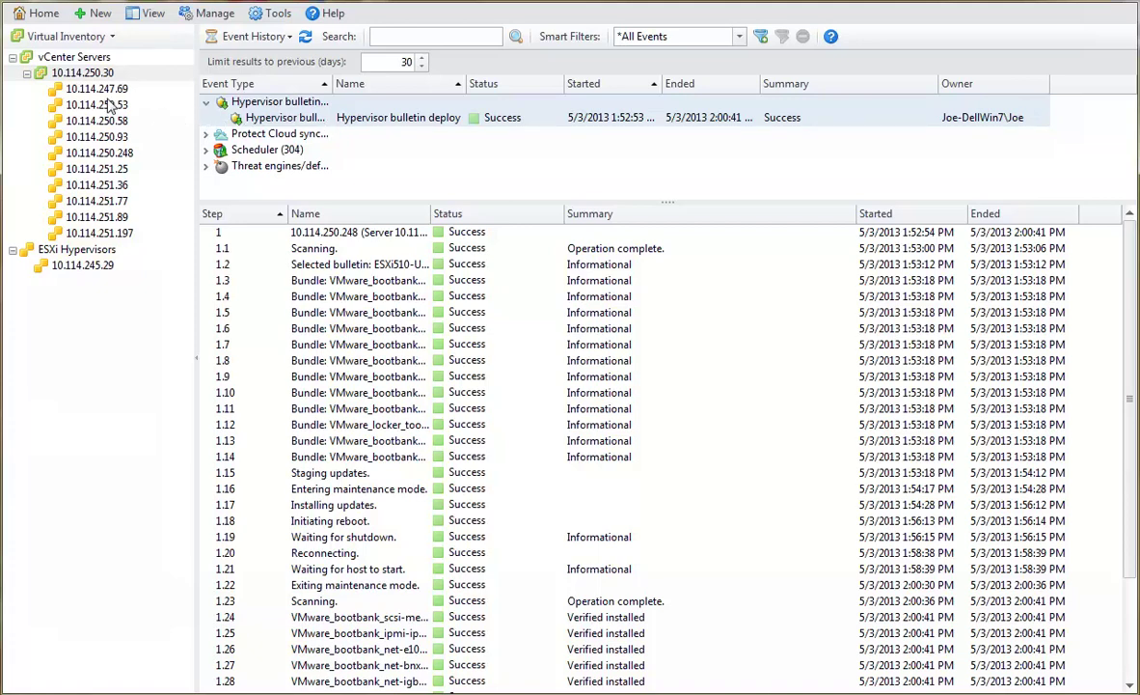
pyautogui.click(76, 77)
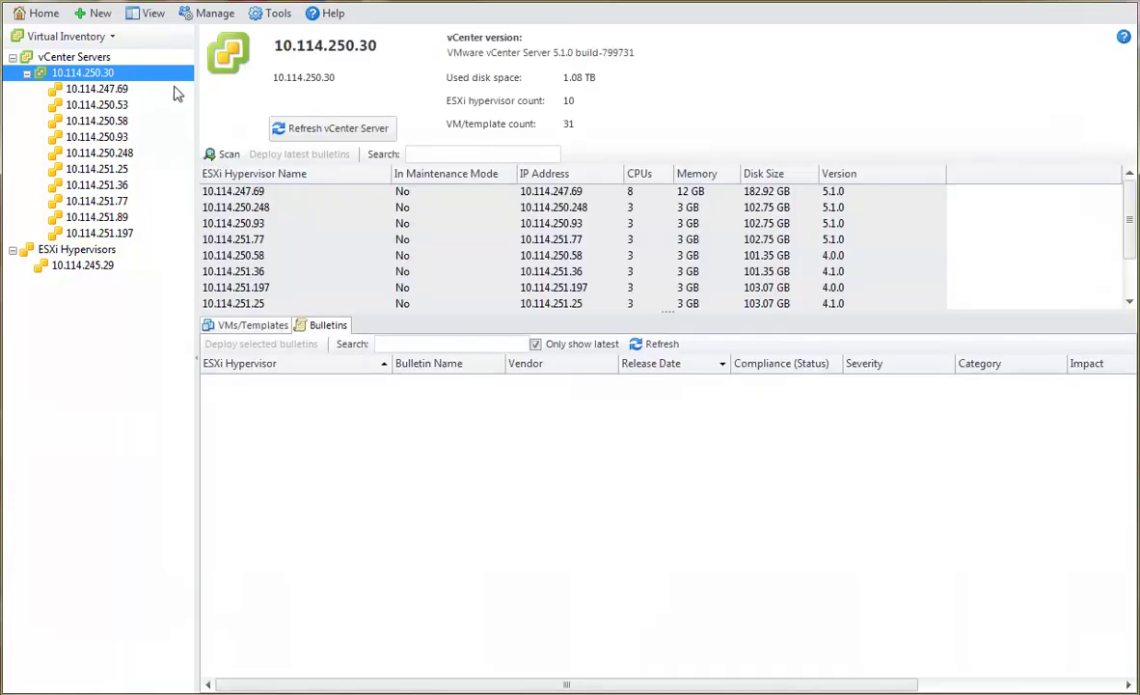
pyautogui.click(263, 209)
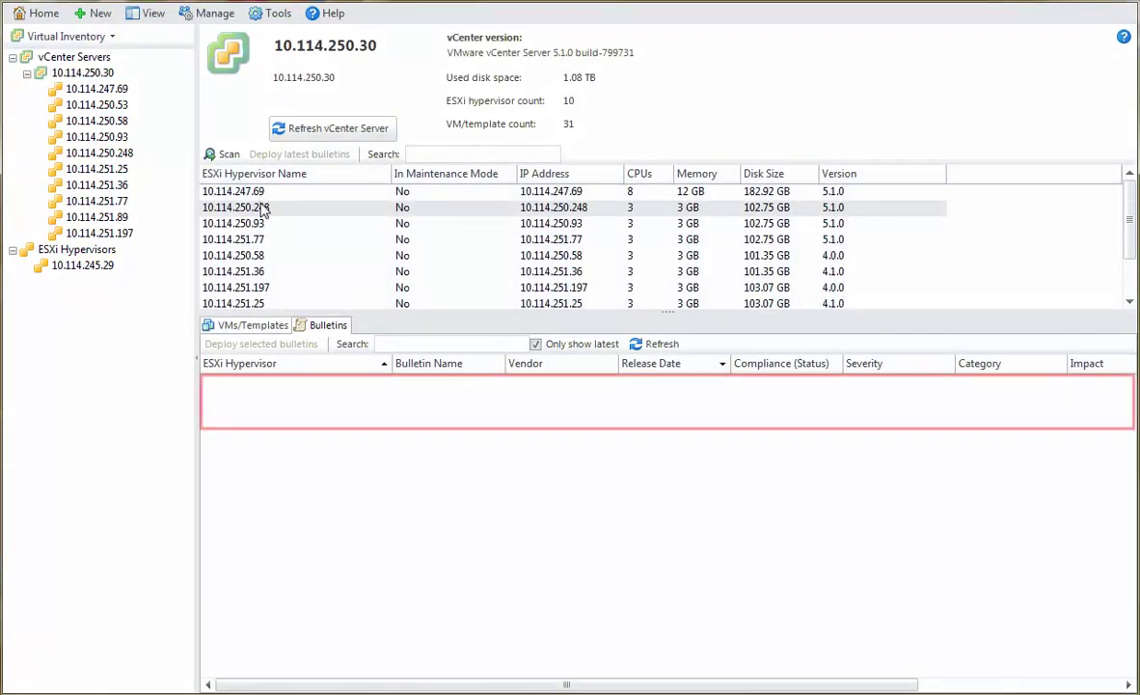